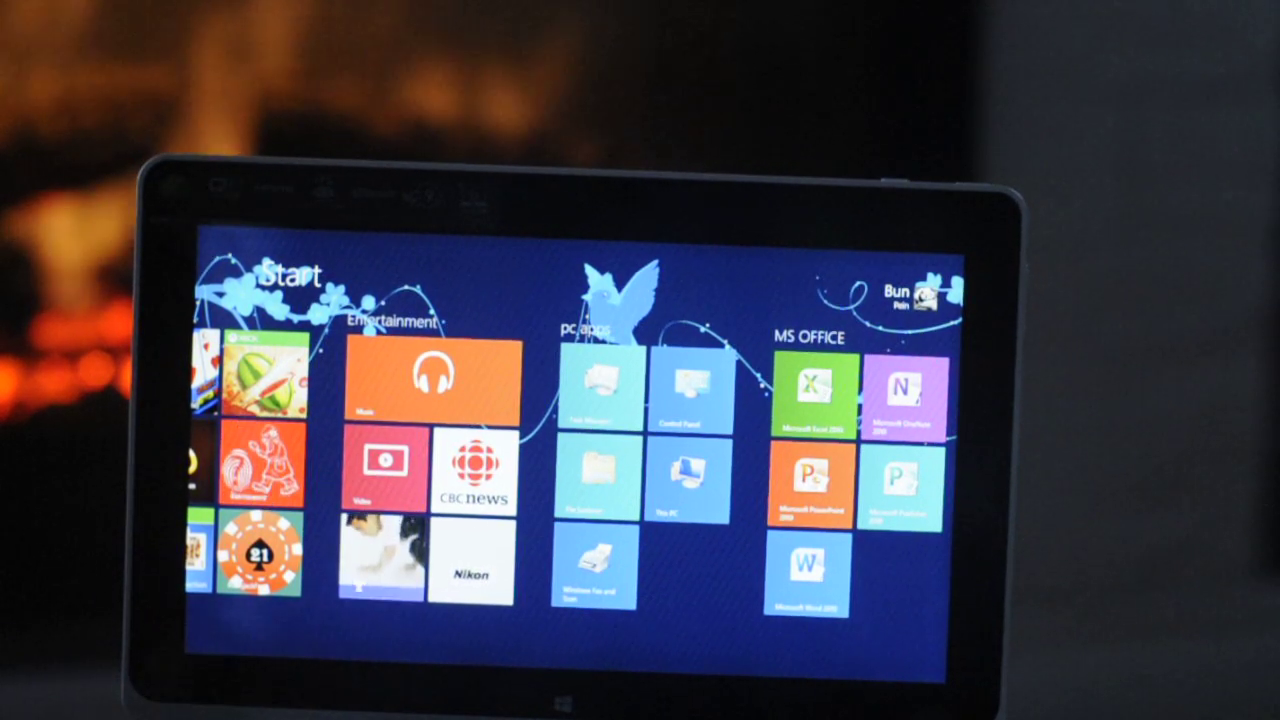
Step: Launch File Explorer from its Start screen tile to show the SkyDrive folder
left_click(597, 475)
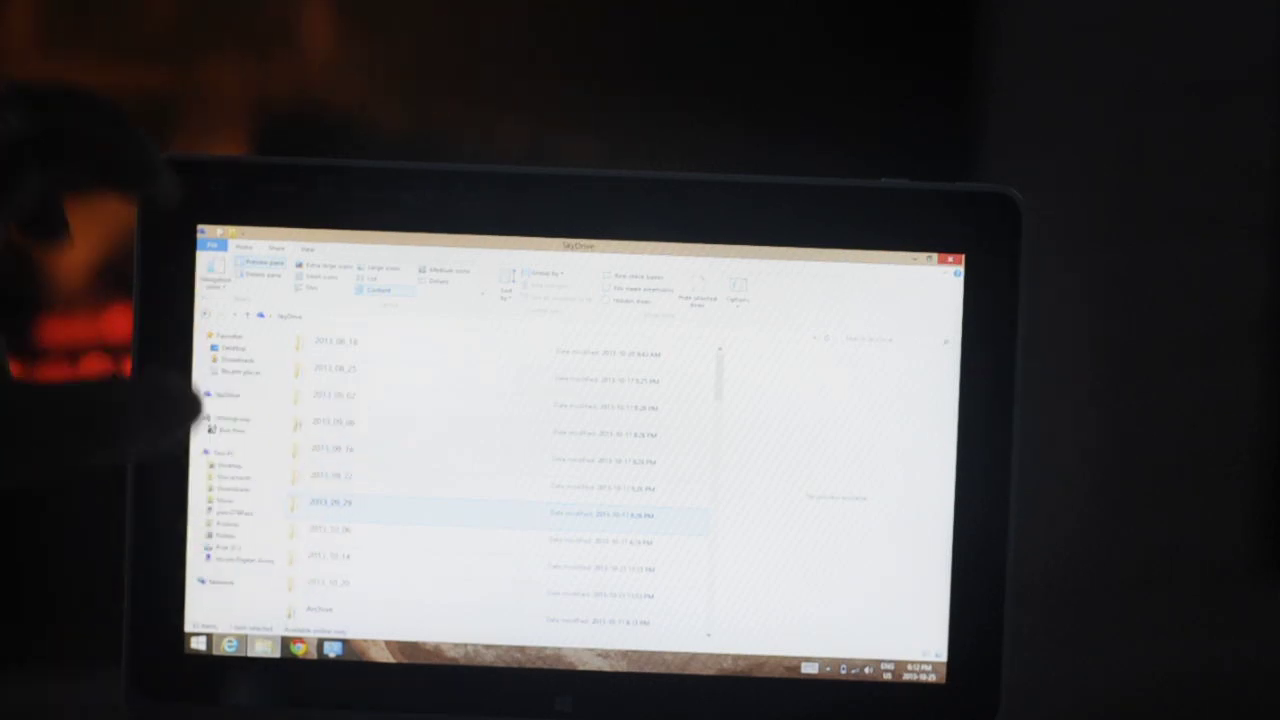
left_click(335, 368)
left_click(330, 475)
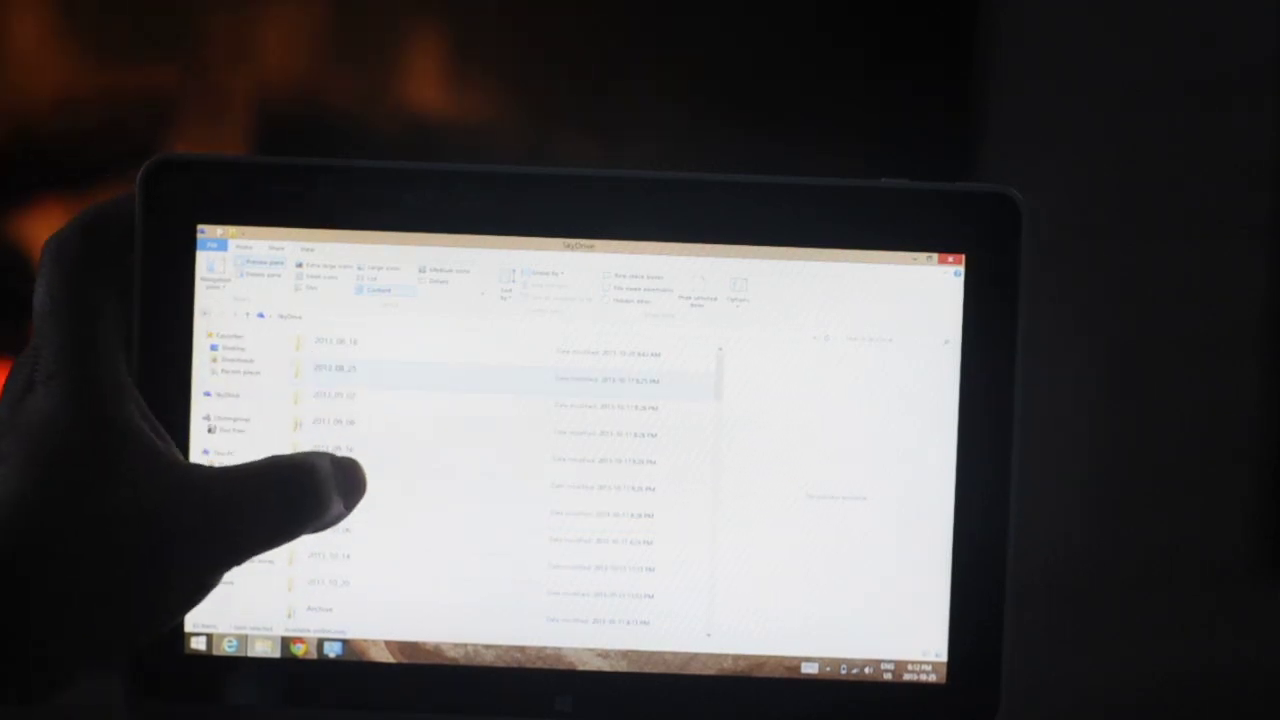
left_click(333, 421)
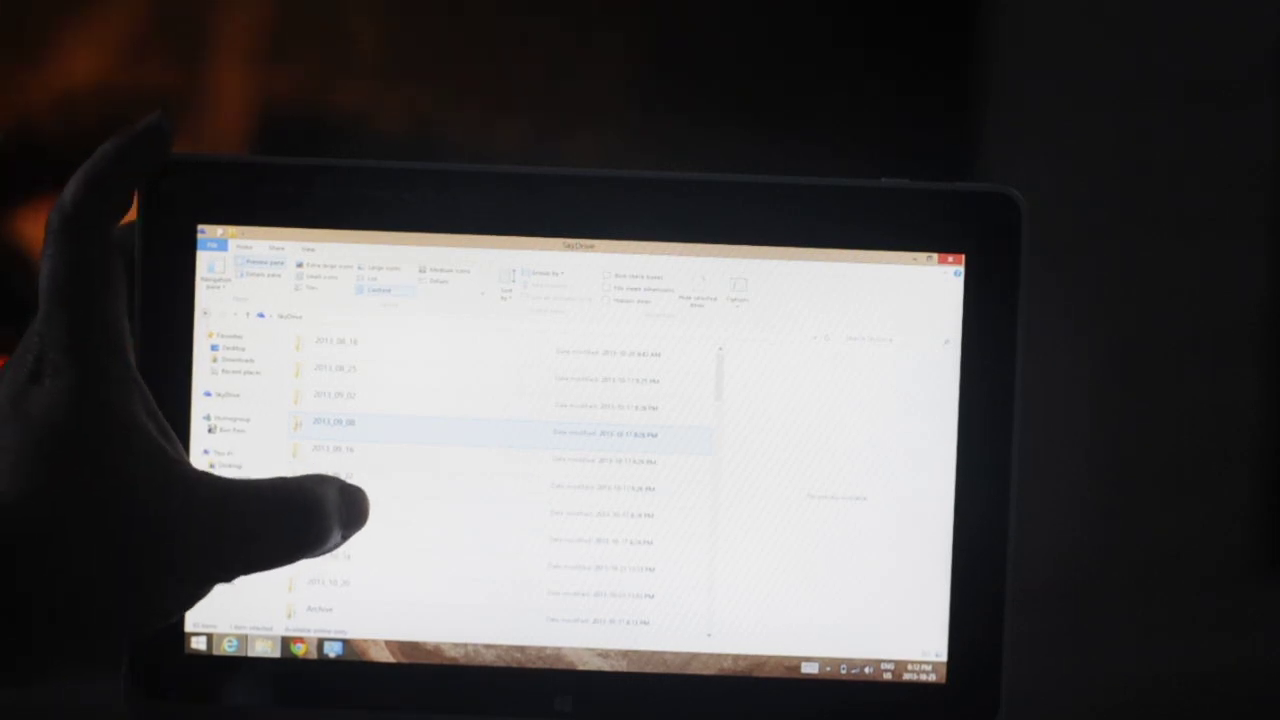
left_click(330, 502)
left_click(330, 475)
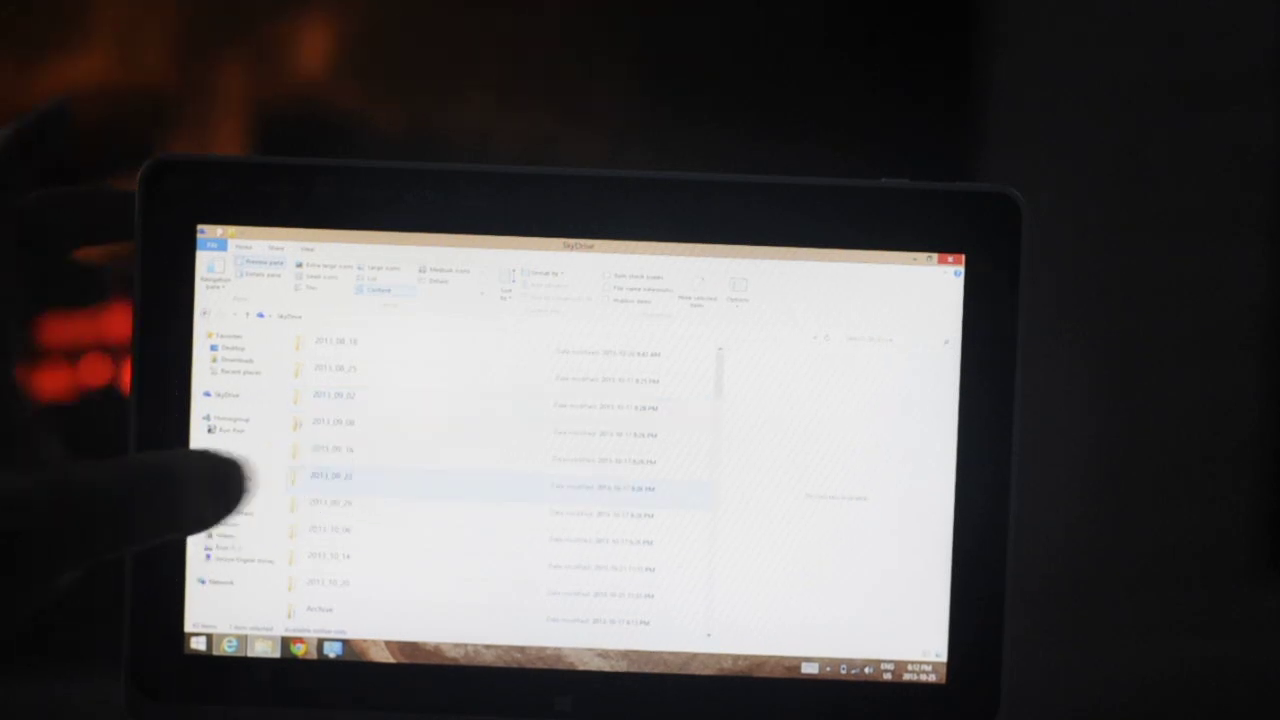
scroll(330, 475, "down", 3)
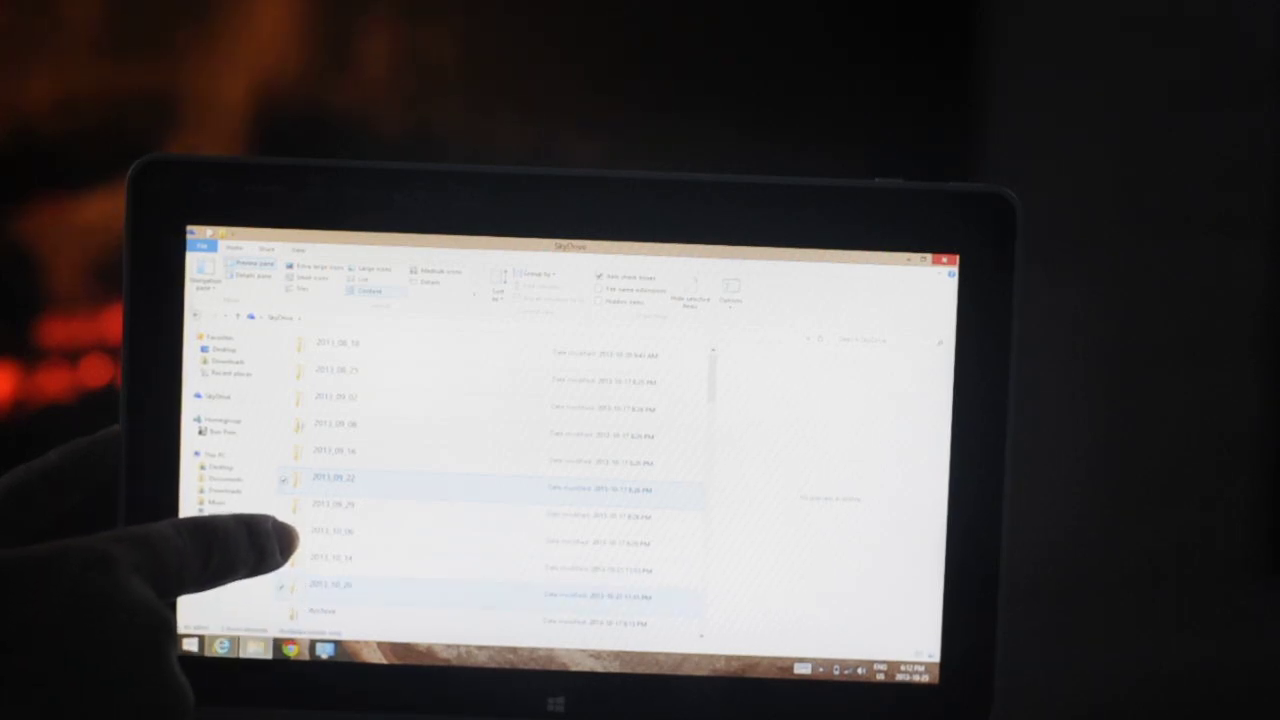
Step: Check folders 2013_10_20, 2013_10_06, Blackberry, Bell Building, Cash Money and Certifications
left_click(330, 585)
left_click(285, 531)
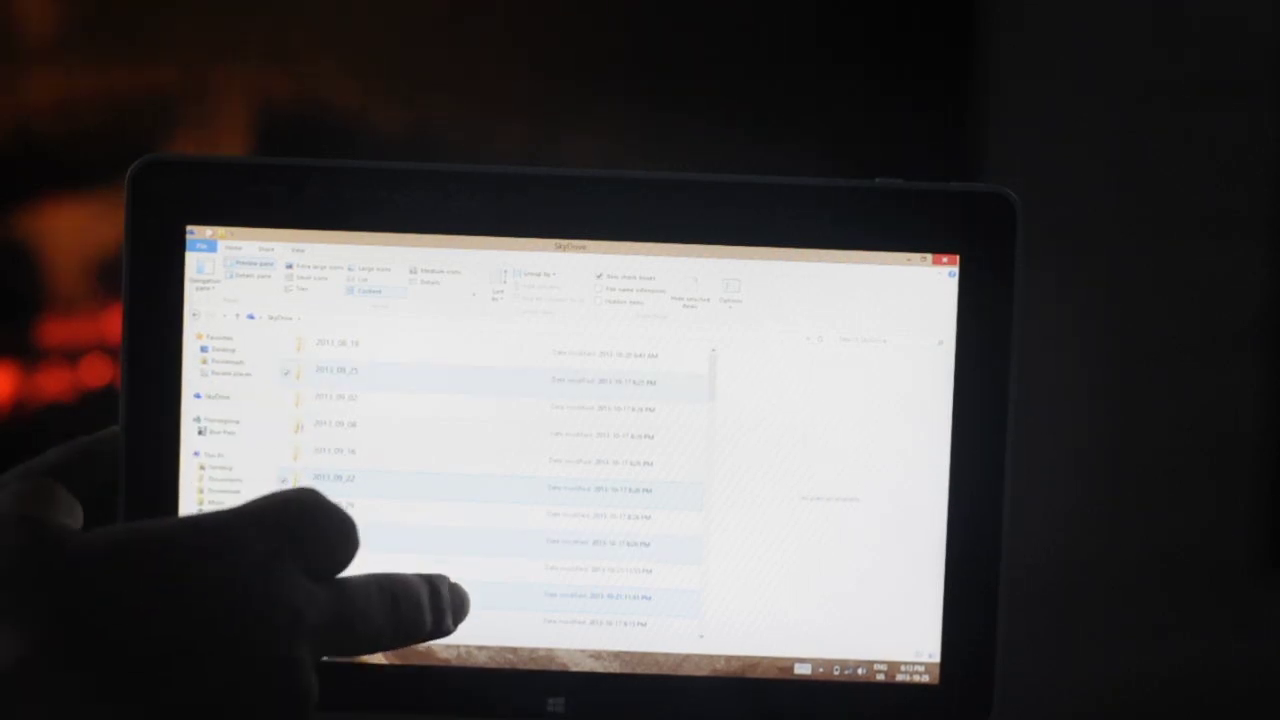
scroll(400, 500, "down", 2)
scroll(400, 480, "up", 5)
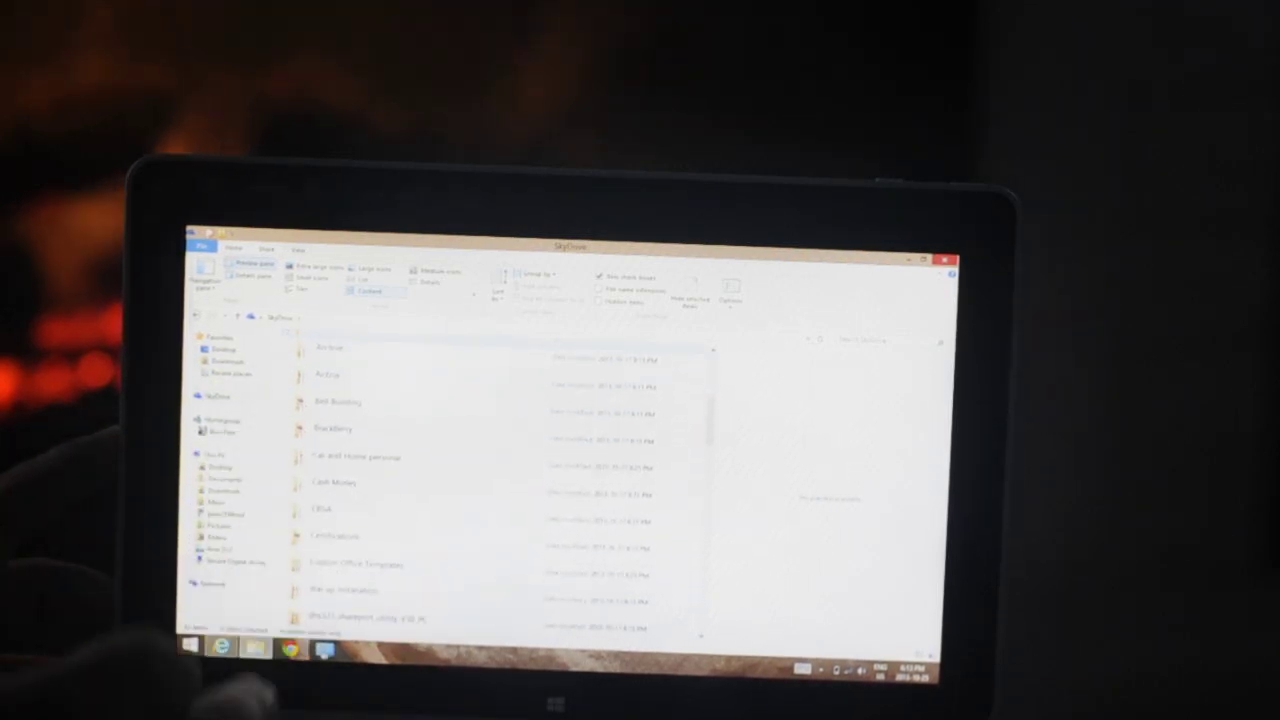
left_click(198, 452)
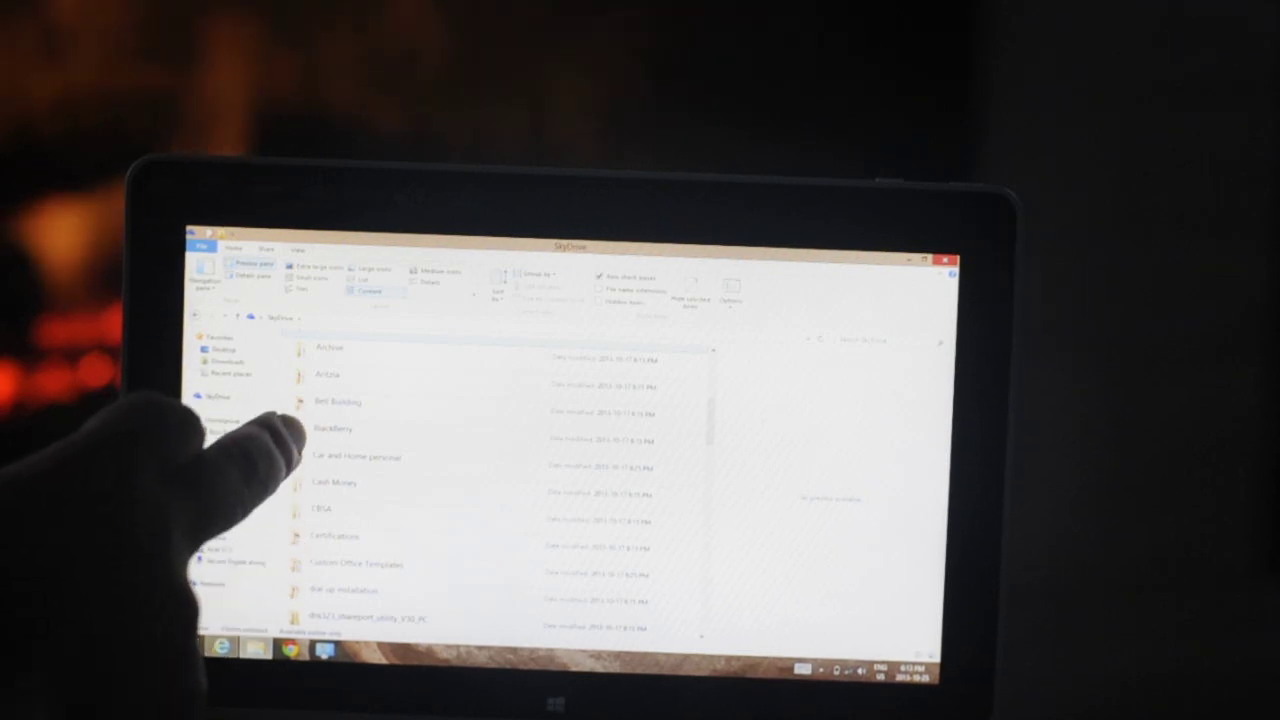
left_click(330, 428)
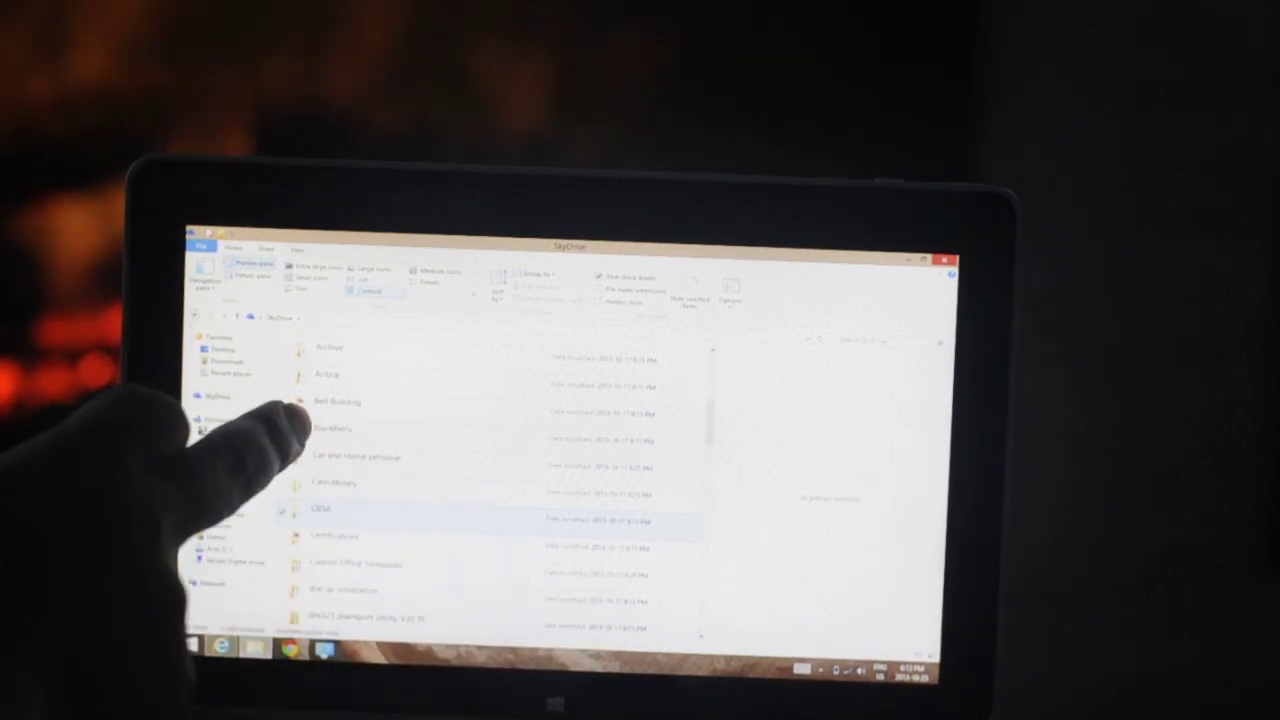
left_click(337, 402)
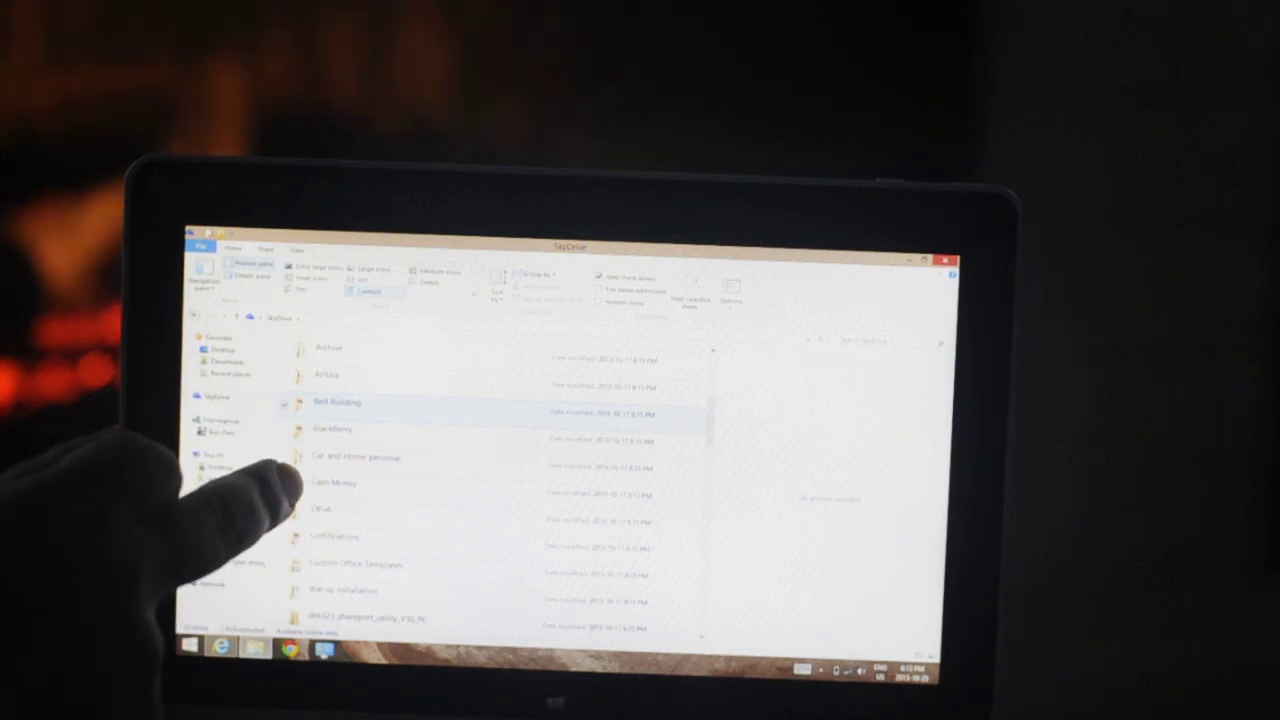
left_click(333, 483)
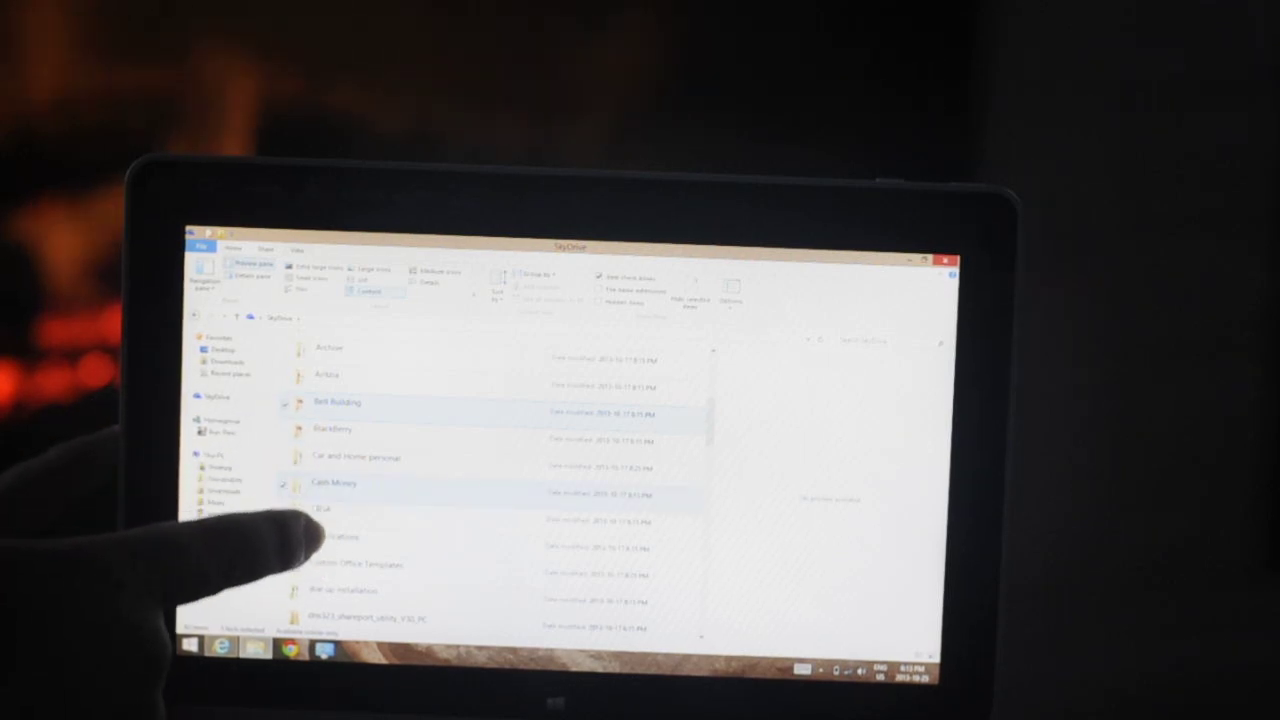
left_click(333, 536)
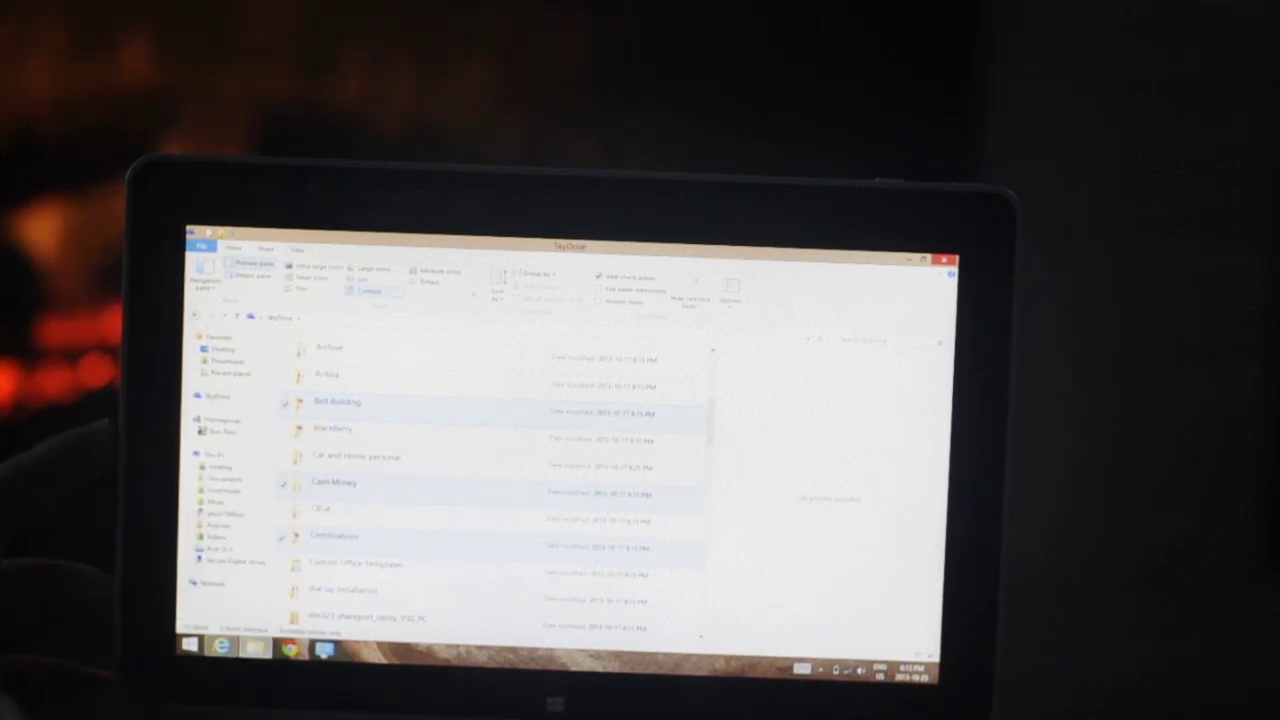